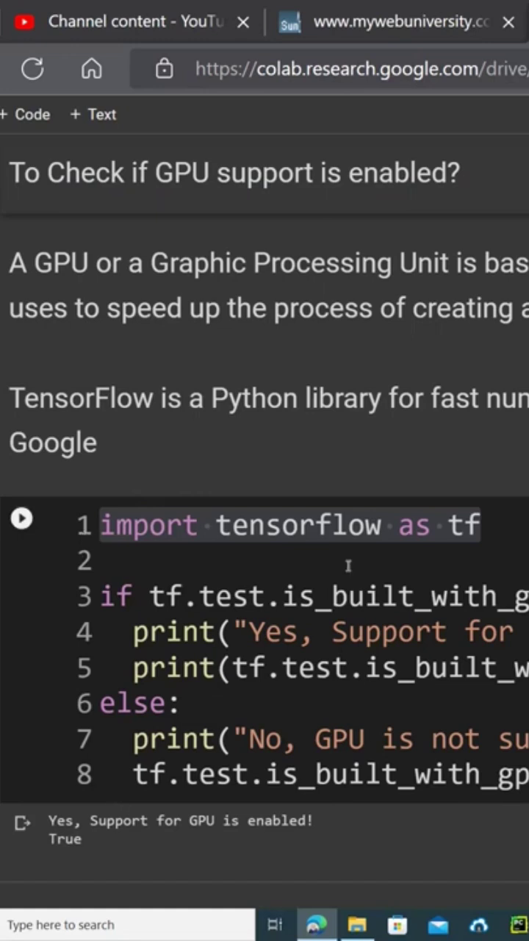
click(171, 523)
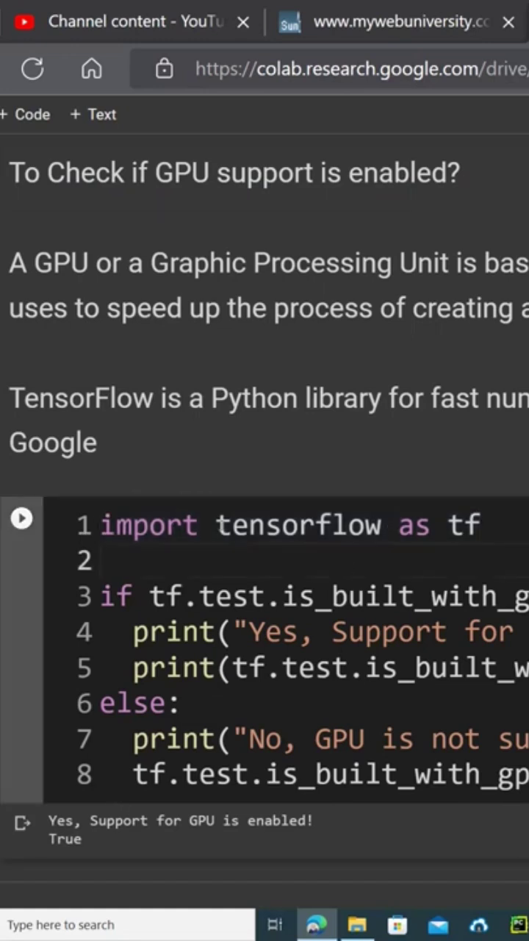
drag(217, 525, 382, 524)
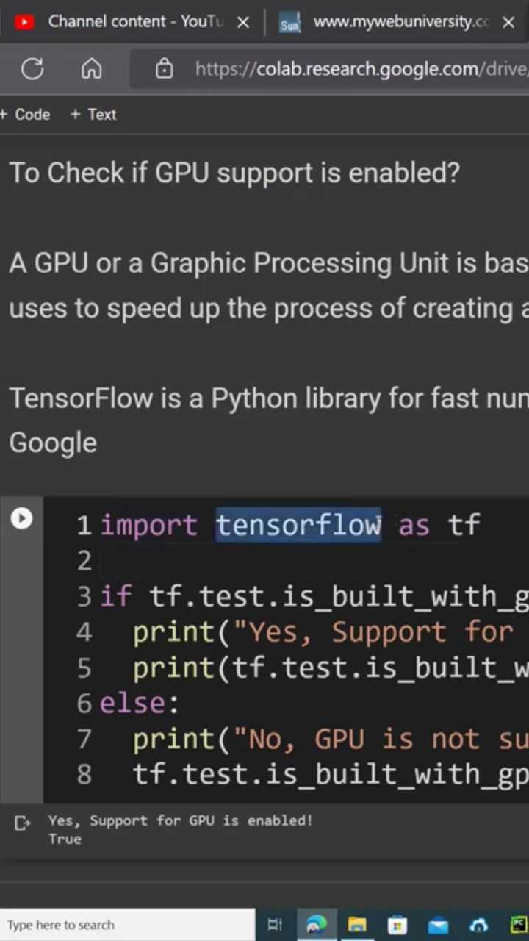
click(394, 461)
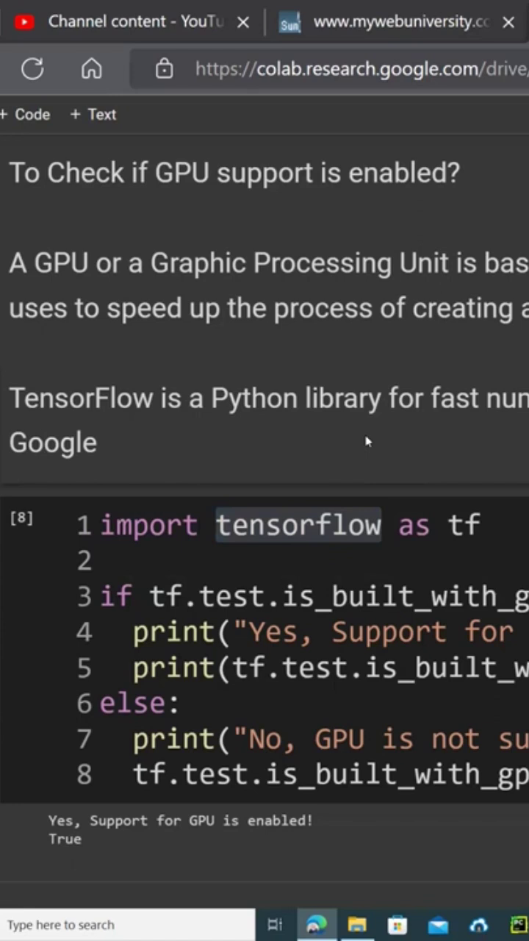
double_click(216, 523)
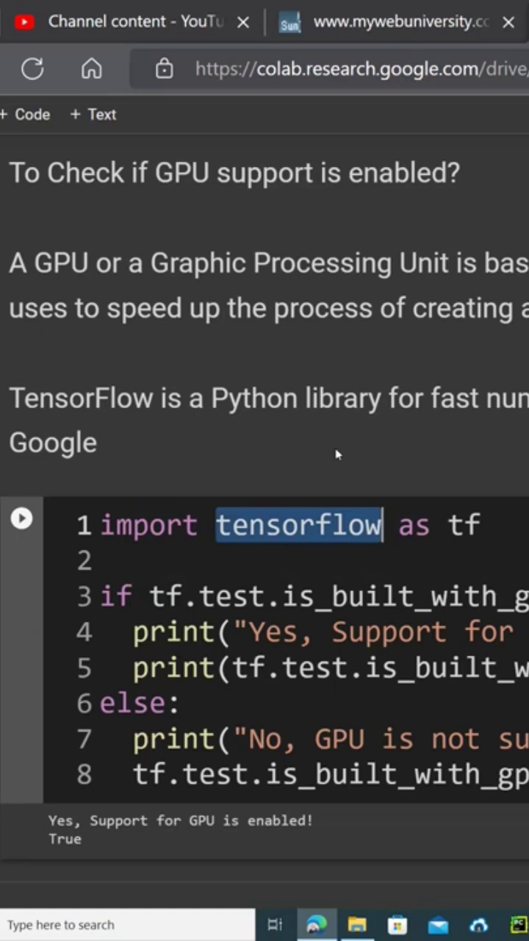
key(Escape)
double_click(360, 527)
click(343, 453)
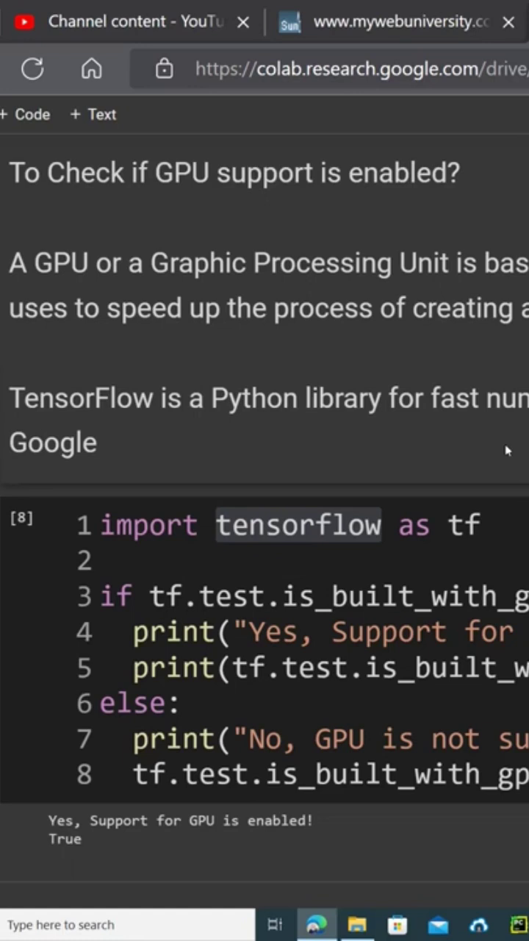
click(505, 524)
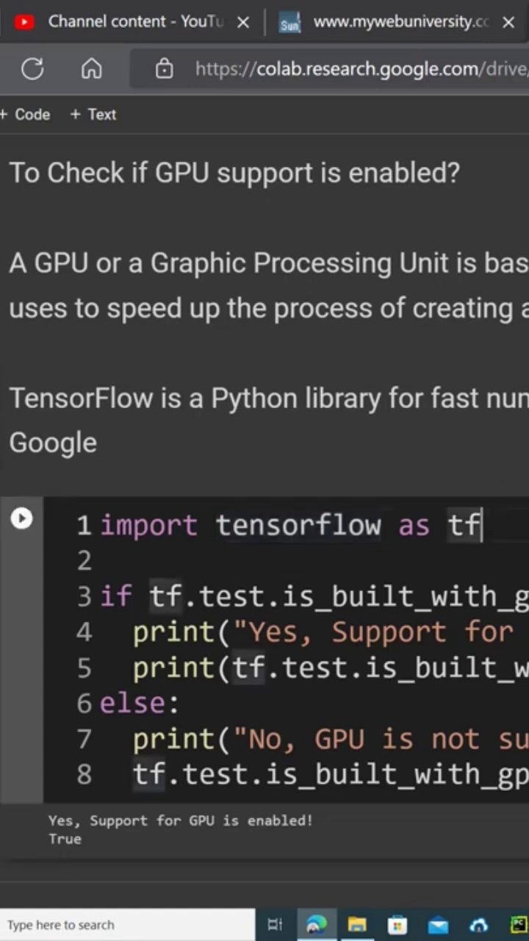